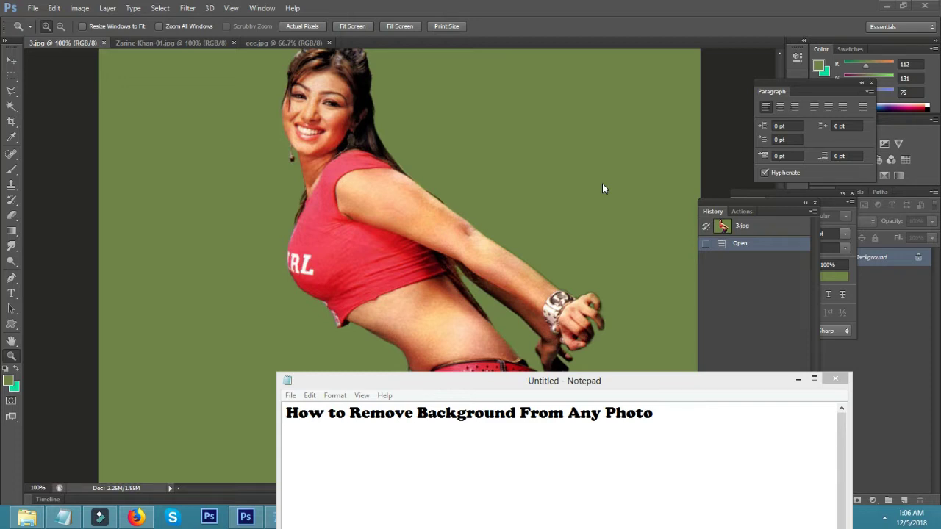
Step: Make the Zarine-Khan-01.jpg seated-woman photo the active document in front of Notepad
left_click(152, 42)
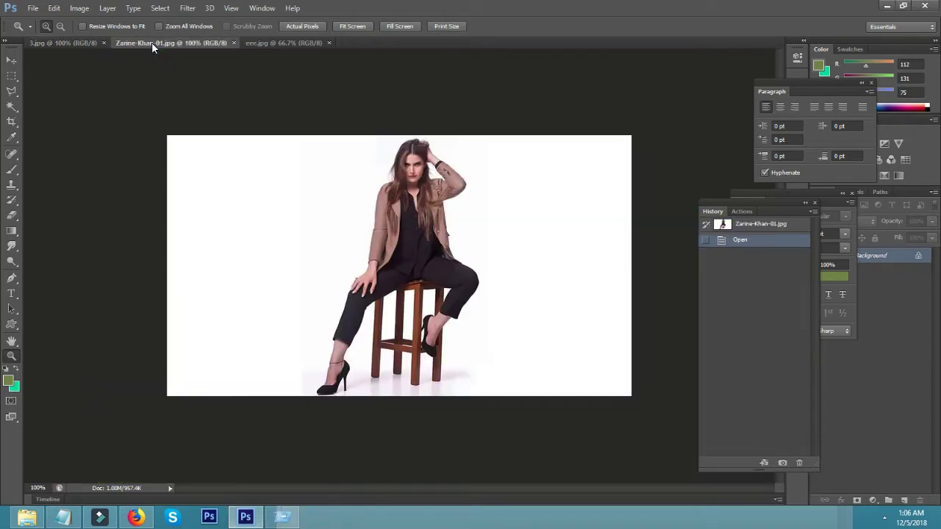
Step: Select the white background around the seated woman with the Magic Wand Tool
left_click(14, 109)
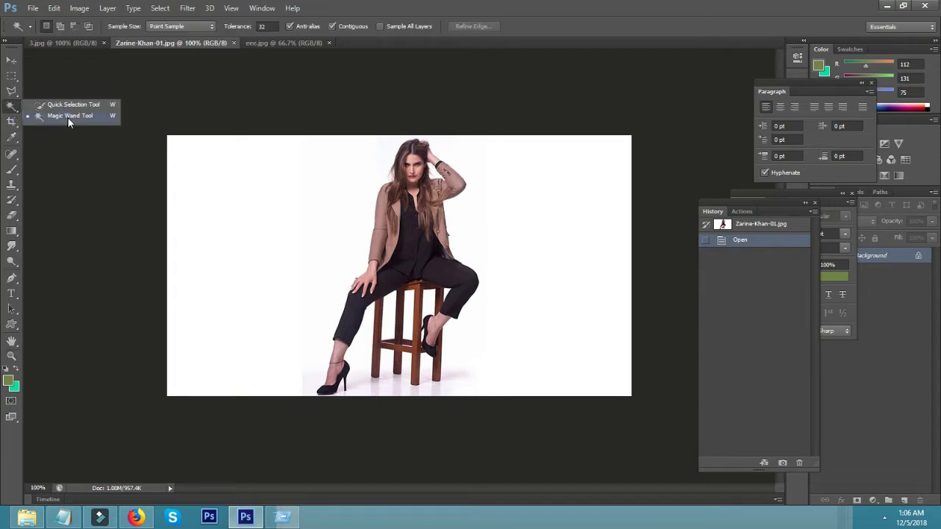
left_click(67, 116)
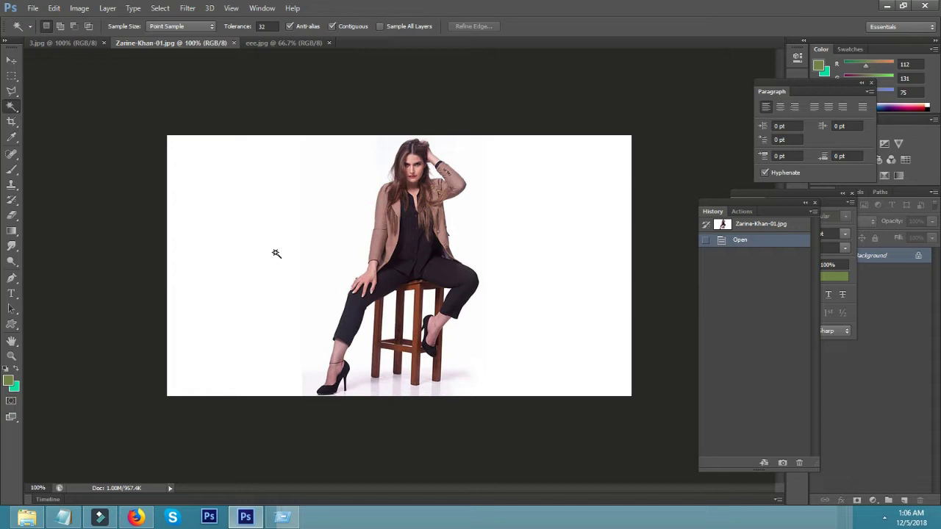
left_click(276, 253)
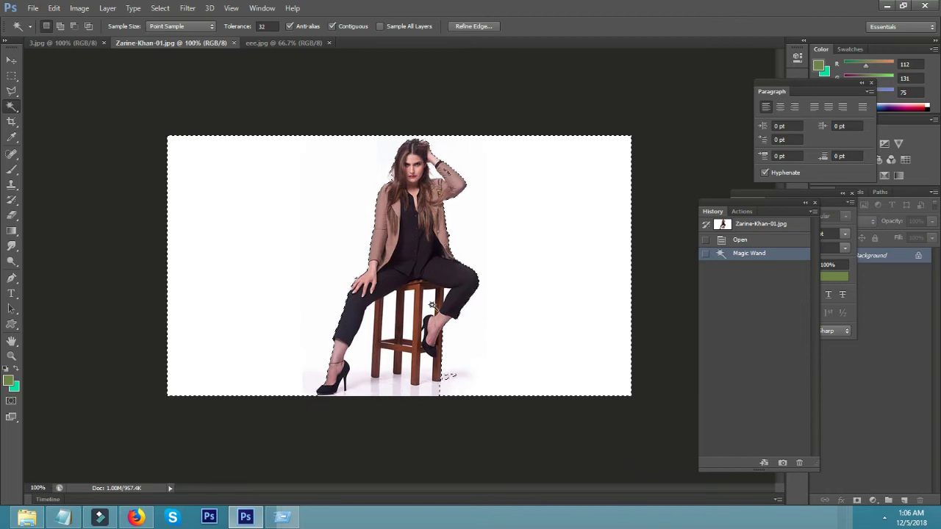
Step: Shift-add the white gaps between the stool legs and around the feet to the selection
key("shift")
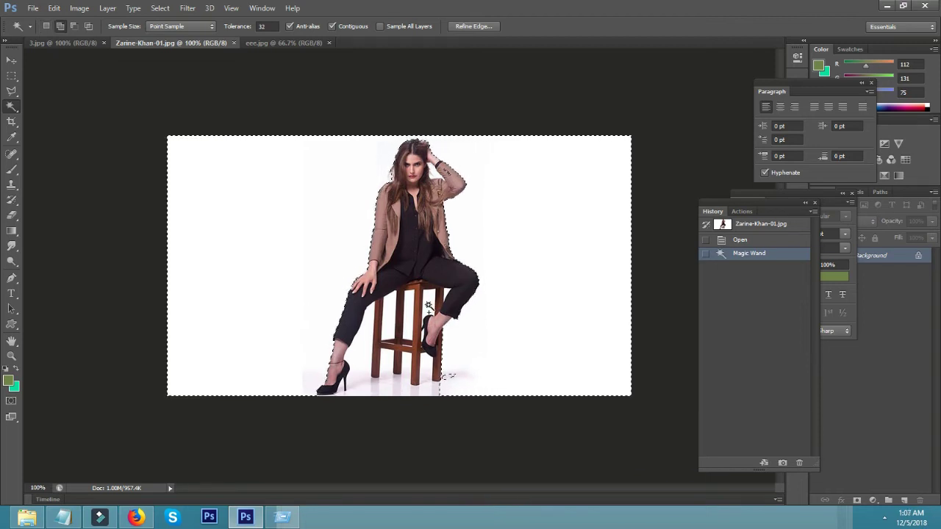
left_click(426, 307, "shift")
left_click(410, 312, "shift")
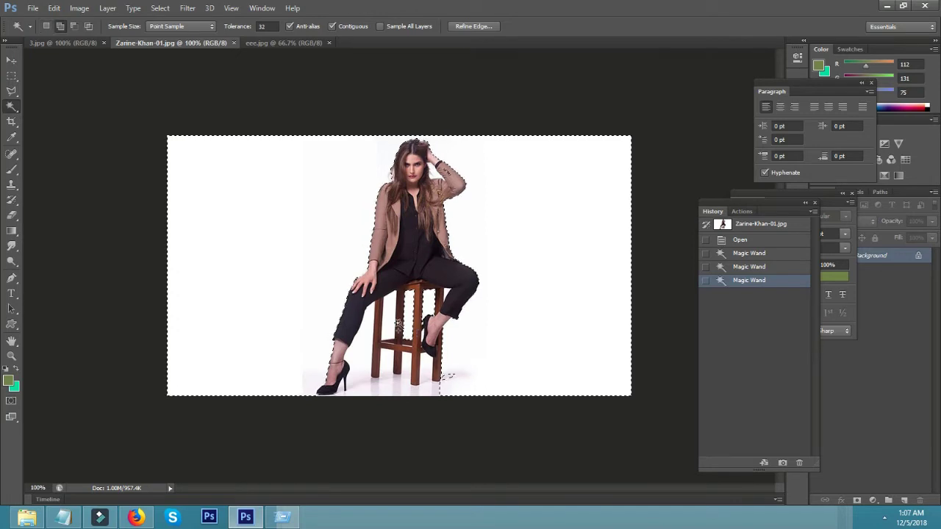
left_click(385, 318, "shift")
left_click(385, 385, "shift")
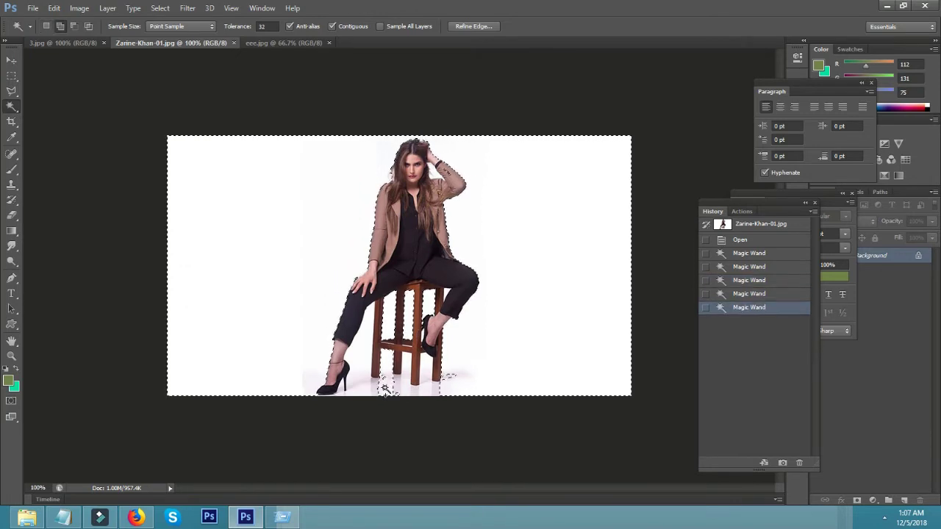
left_click(350, 383, "shift")
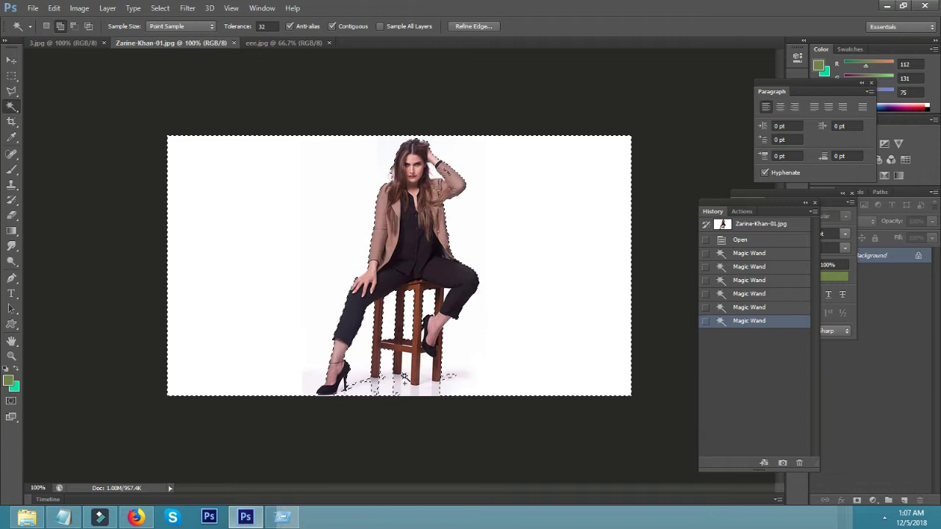
left_click(404, 374, "shift")
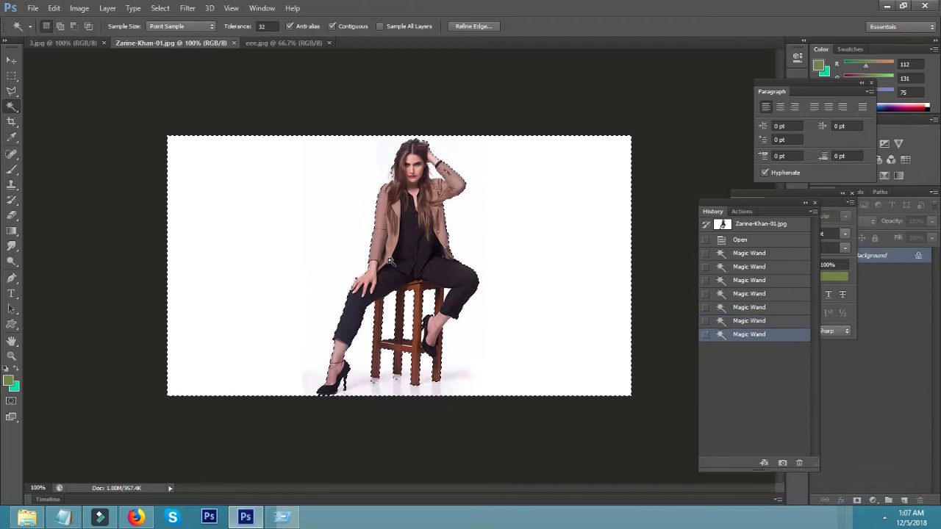
left_click(157, 8)
Step: Invert the selection onto the woman and stool, and open Refine Edge
left_click(179, 56)
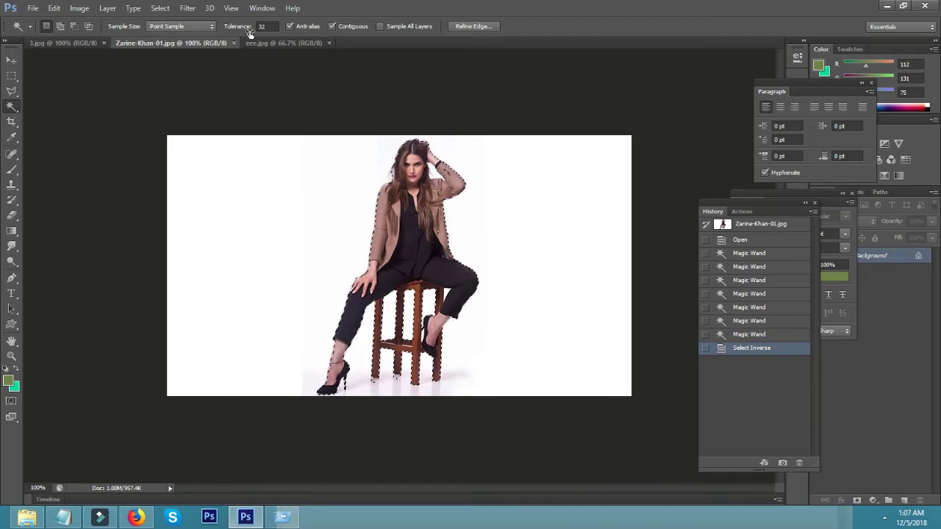
left_click(160, 8)
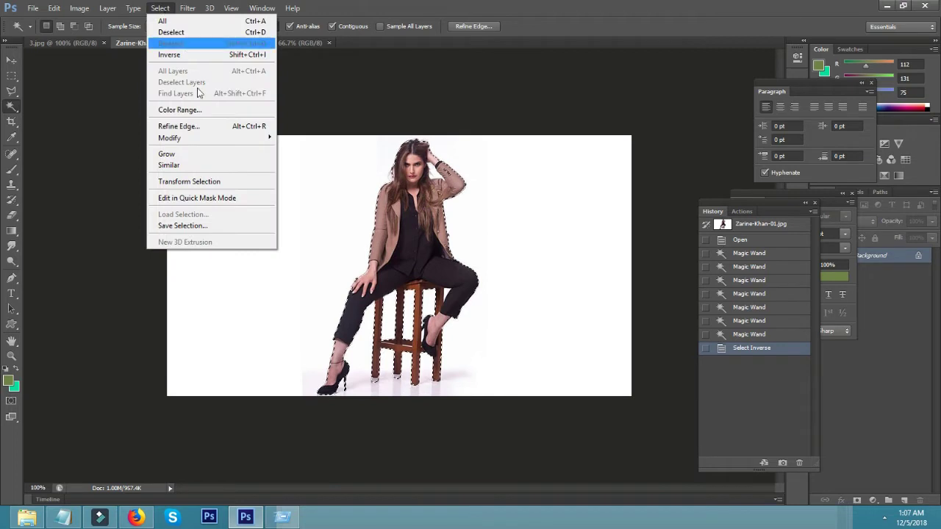
left_click(206, 127)
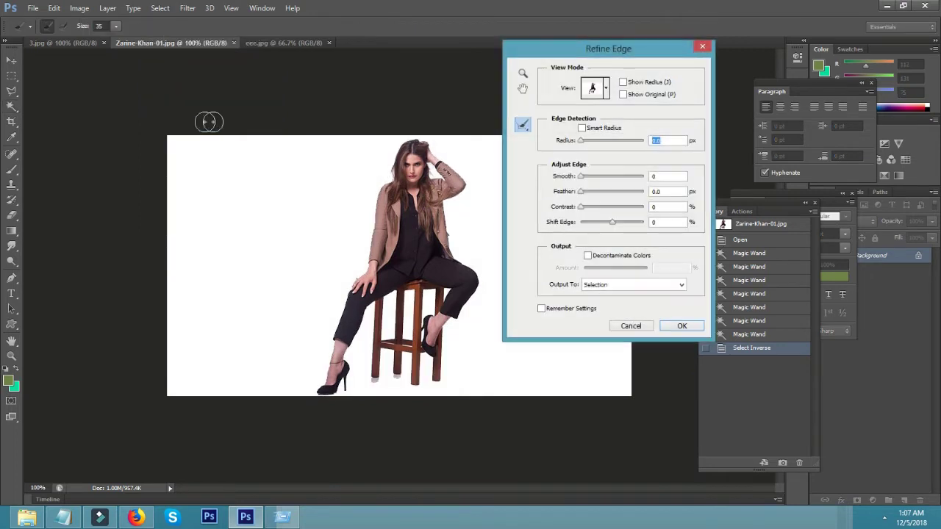
Step: Feather the edge 1.0 px and output the cut-out to a New Layer
left_click_drag(580, 192, 585, 194)
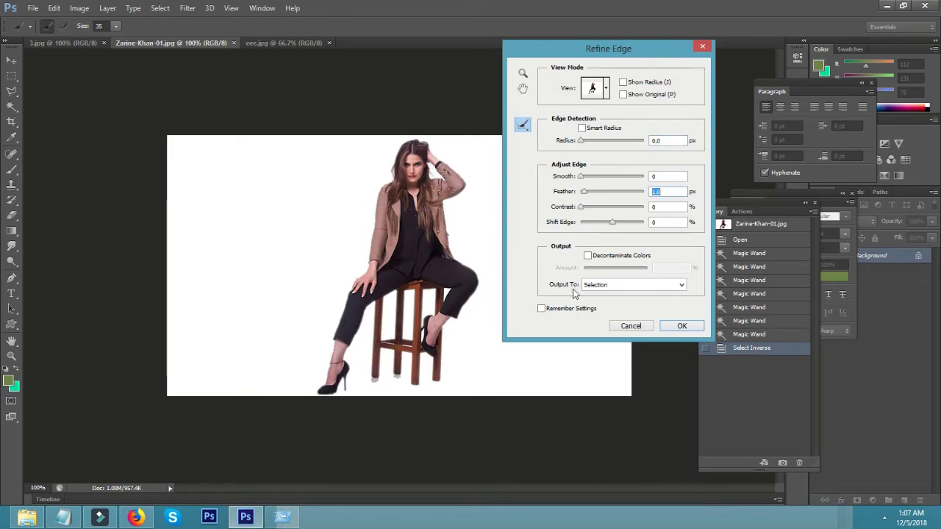
left_click(627, 290)
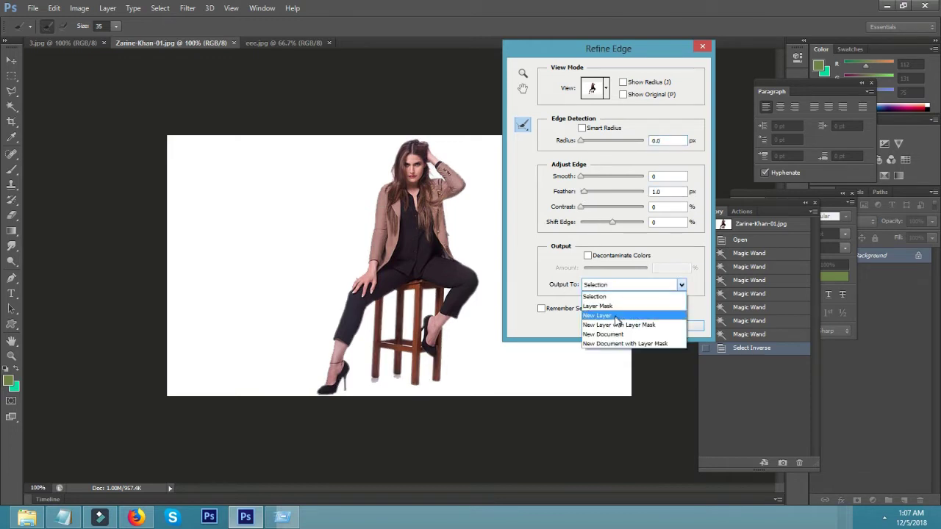
left_click(615, 316)
left_click(680, 325)
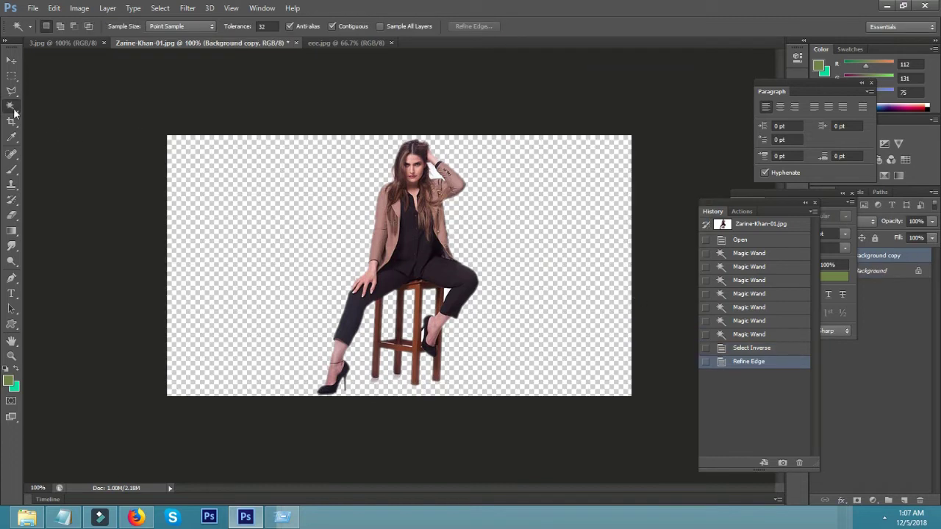
Step: Nudge the cut-out seated woman right with the Move tool, then switch to 3.jpg
left_click(11, 62)
left_click_drag(410, 232, 453, 234)
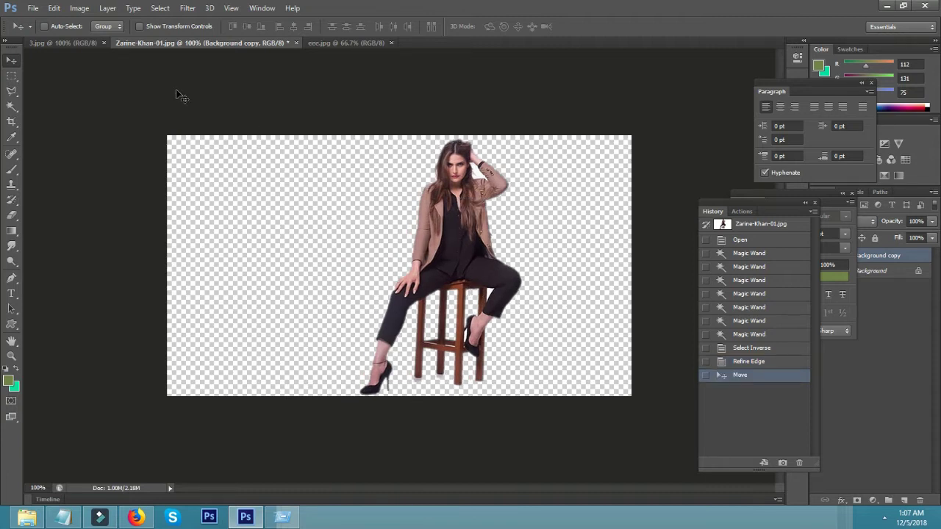
left_click(70, 42)
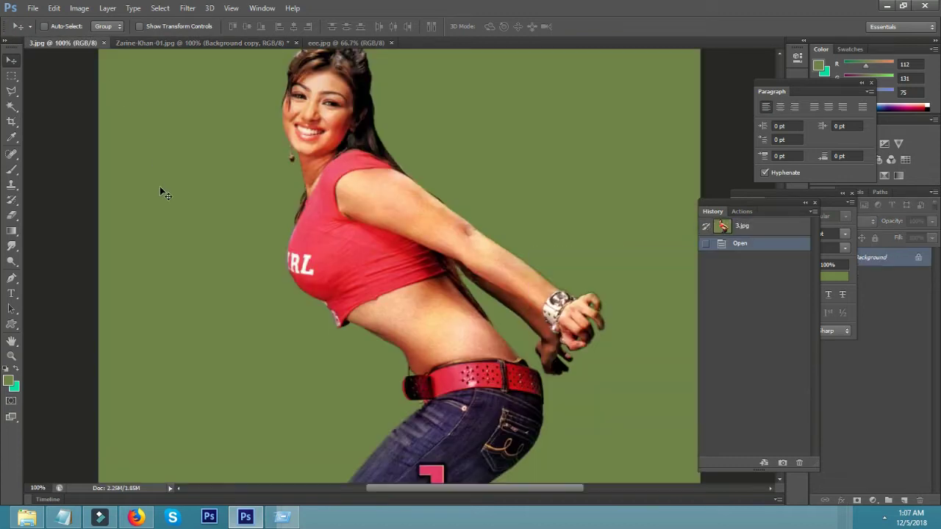
Step: Select the green background in 3.jpg using Color Range at Fuzziness 40
left_click(159, 9)
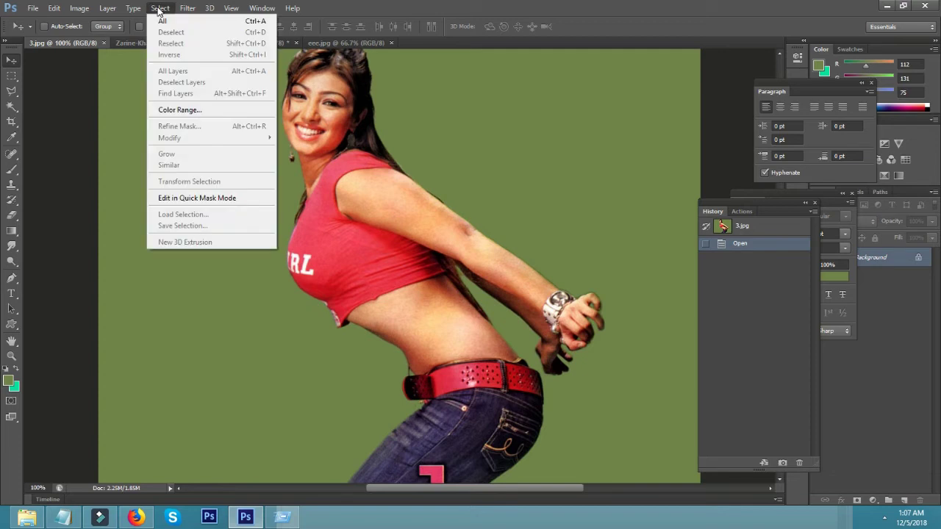
left_click(194, 110)
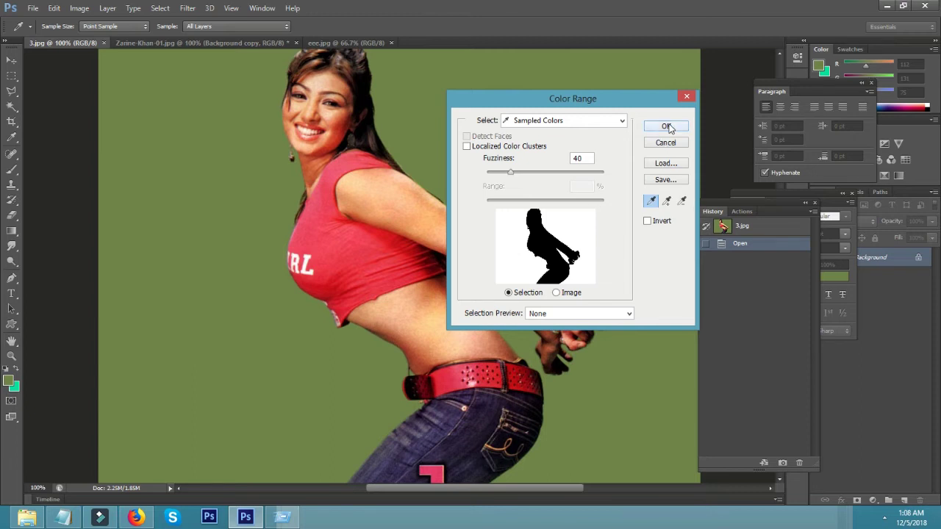
left_click(666, 126)
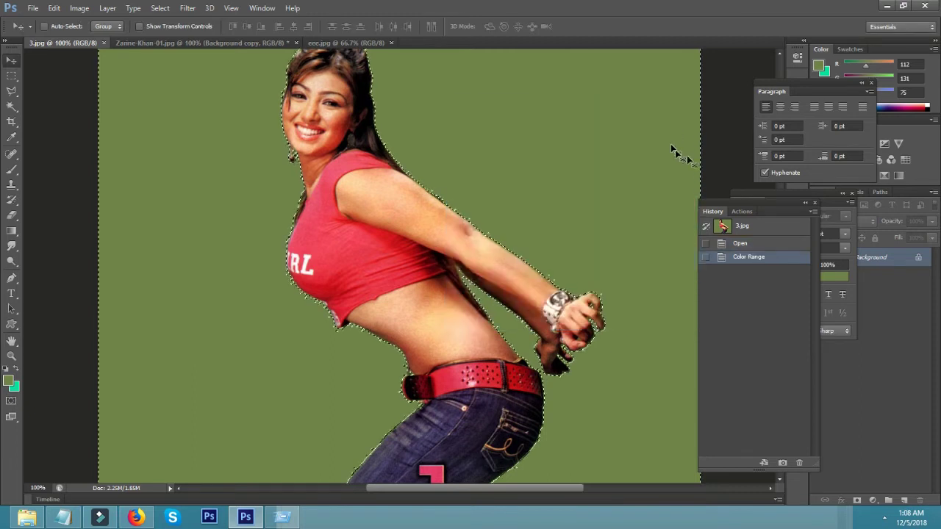
Step: Apply Select > Inverse so the woman is selected instead of the green
left_click(161, 8)
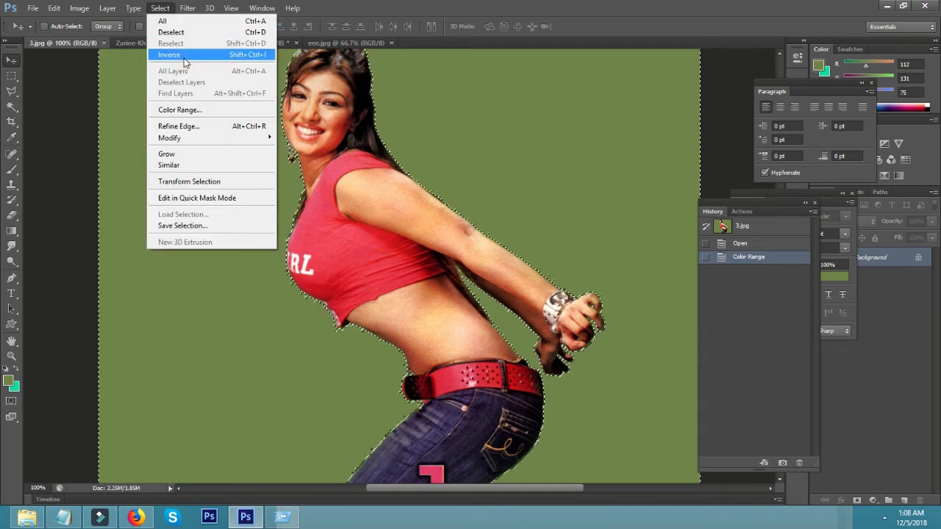
left_click(180, 56)
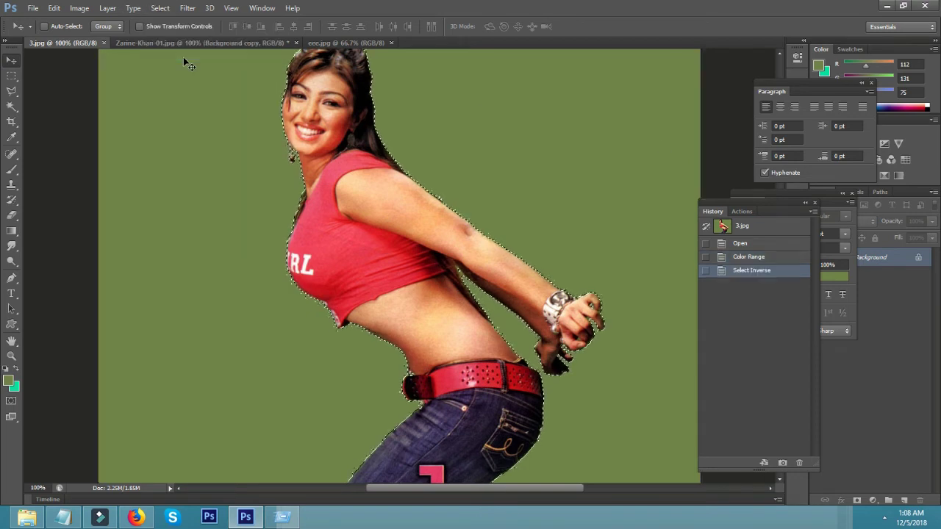
left_click(161, 8)
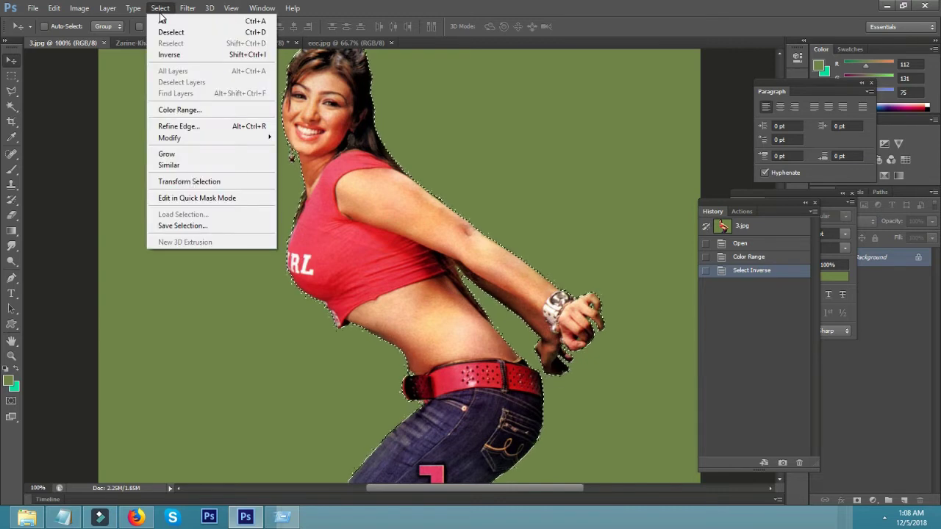
Step: In Refine Edge, feather the woman's edge 0.9 px and output to a New Layer
left_click(187, 130)
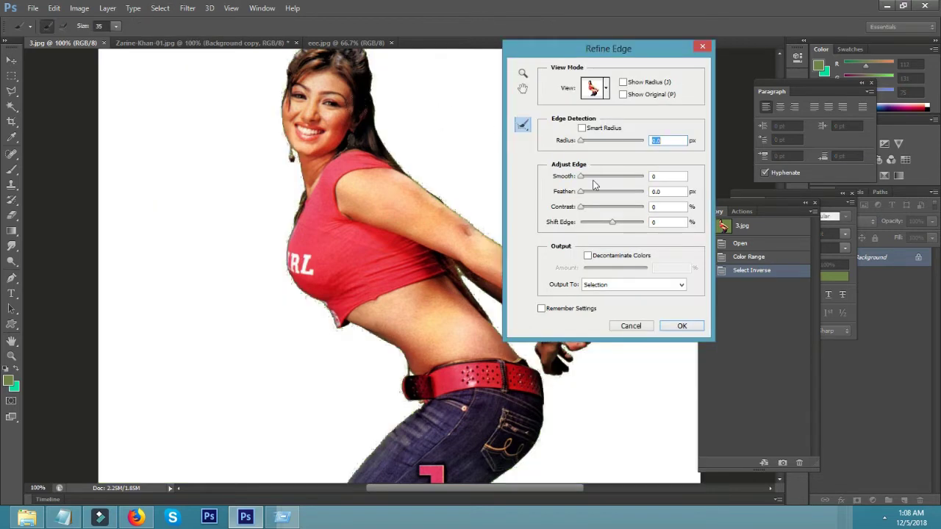
left_click_drag(586, 192, 584, 194)
left_click(607, 291)
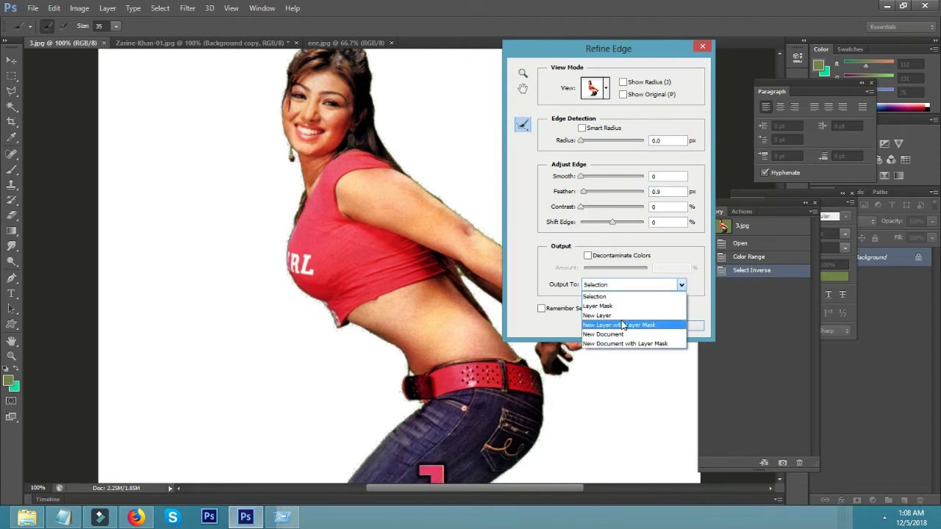
left_click(623, 308)
left_click(677, 328)
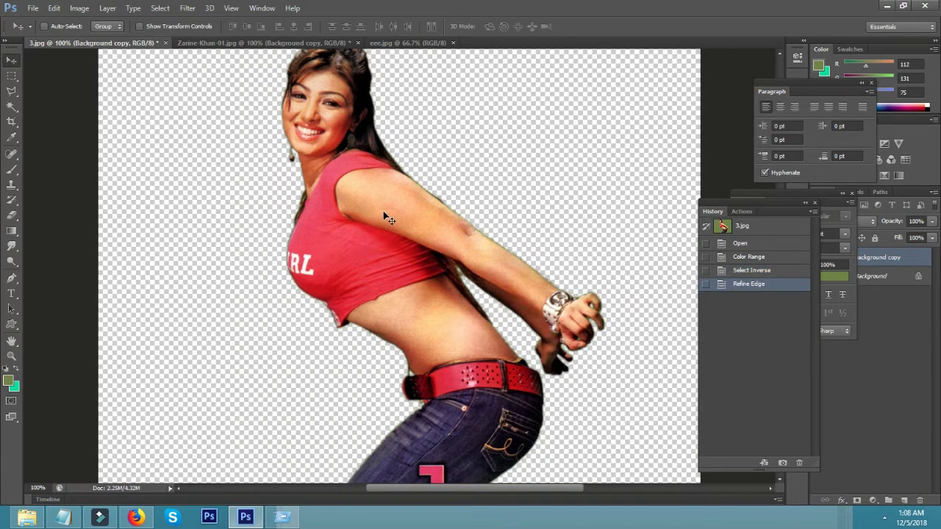
Step: Shift the cut-out woman slightly right, then switch to the eee.jpg blue-background photo
left_click_drag(389, 219, 399, 222)
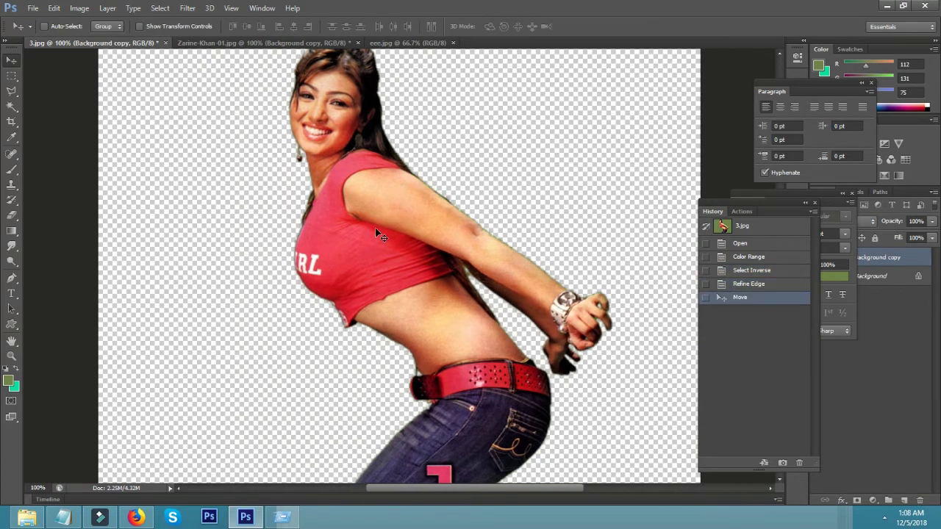
left_click(415, 42)
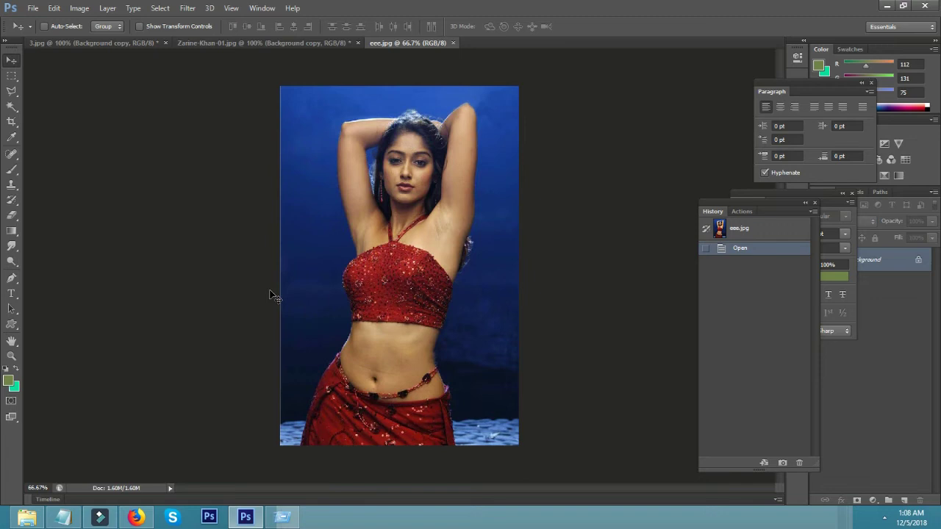
Step: Switch to the Polygonal Lasso Tool and zoom to 200% on the face and raised arms
left_click(13, 95)
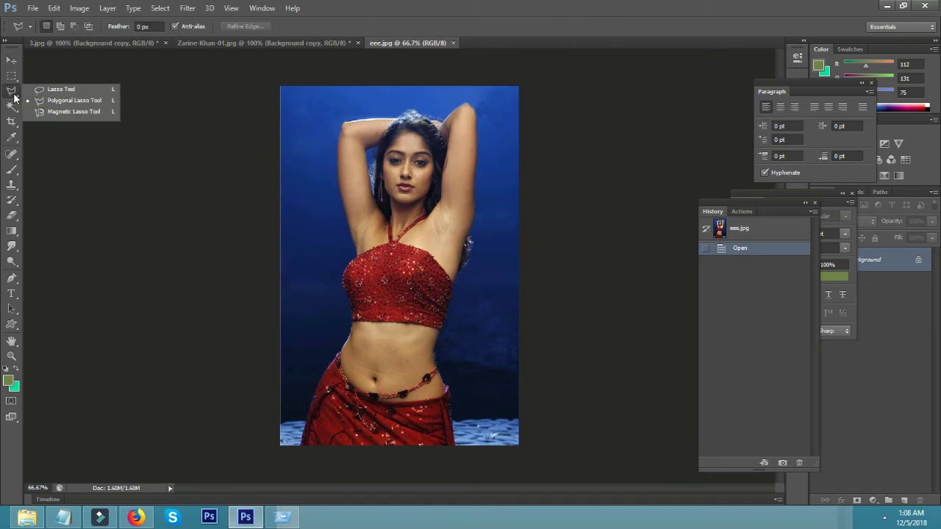
left_click(73, 101)
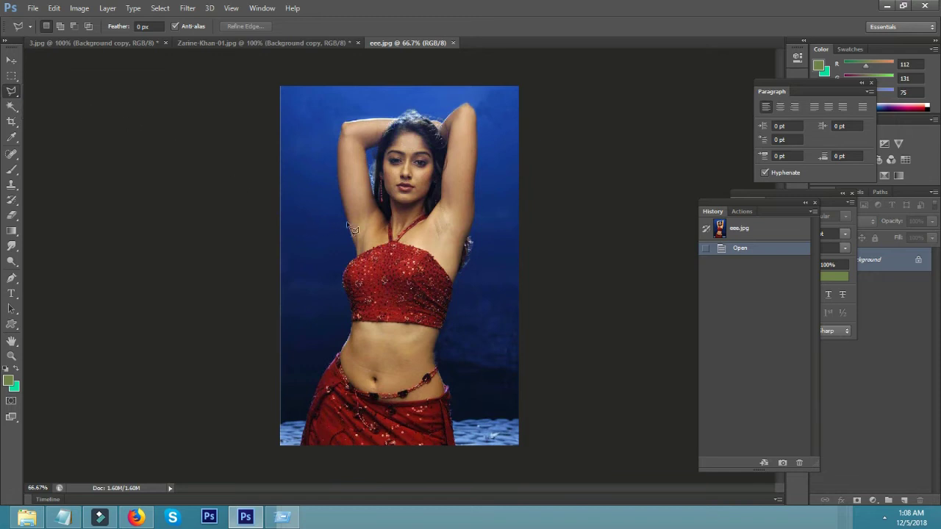
key("ctrl+plus")
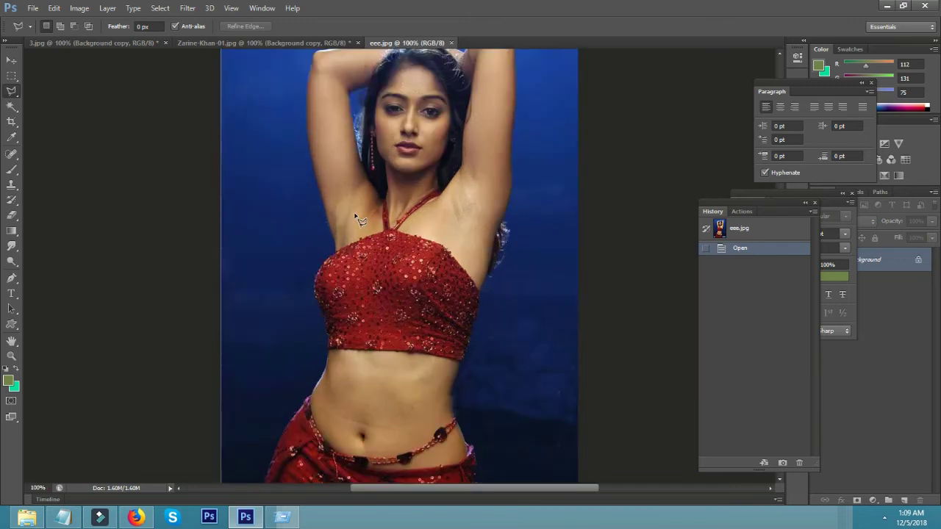
key("ctrl+plus")
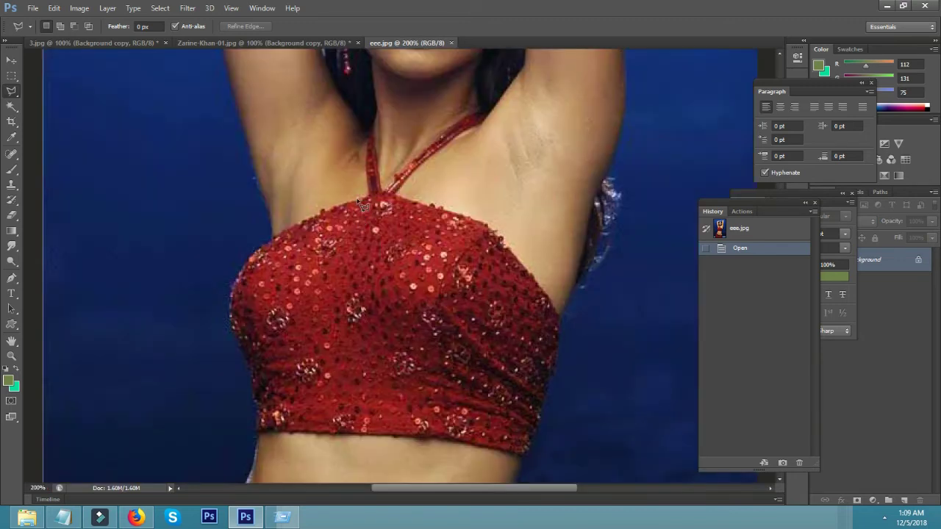
mouse_move(422, 174)
left_mouse_down()
mouse_move(414, 357)
mouse_move(395, 353)
left_mouse_up()
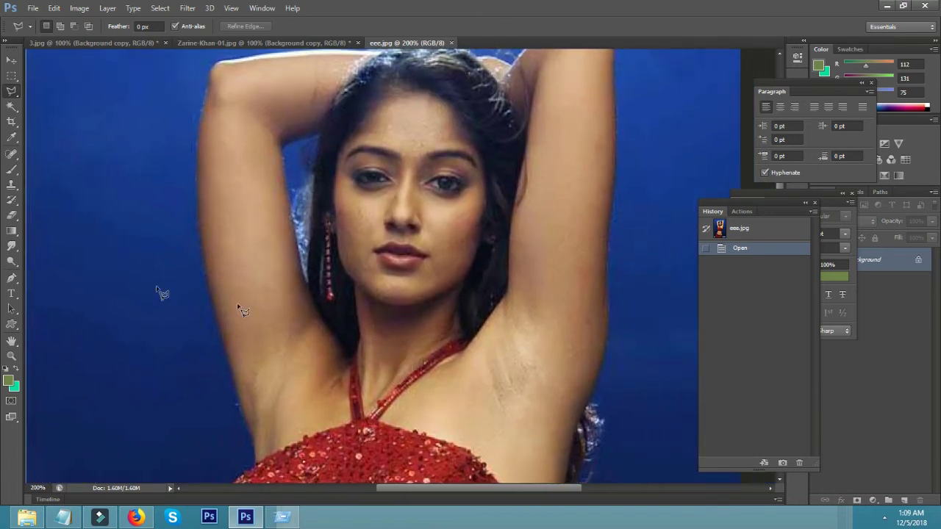
Step: Start the straight-edged outline at the dress and trace up the woman's left arm
left_click(253, 456)
left_click(237, 401)
left_click(213, 309)
left_click(203, 250)
left_click(196, 146)
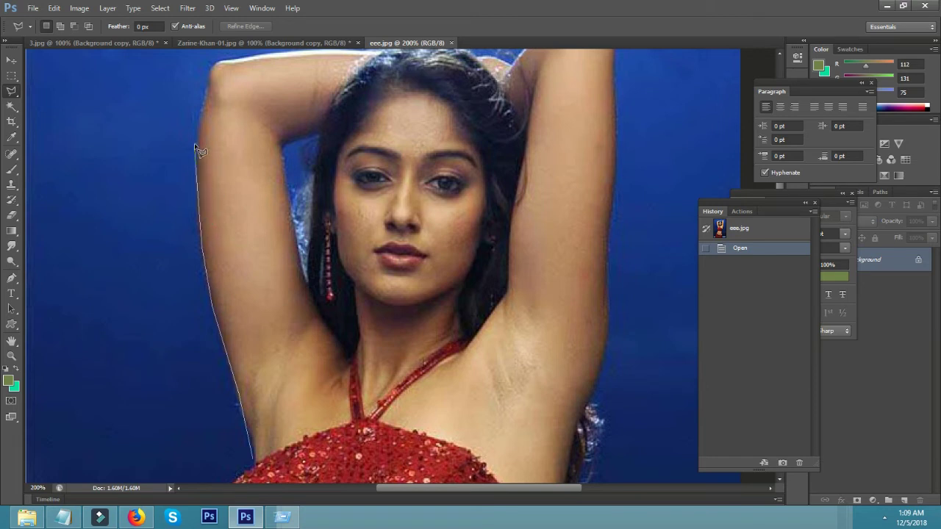
left_click(213, 63)
scroll(323, 58, "up", 2)
Step: Continue the outline across the hair and down the right arm toward the dress
left_click(364, 68)
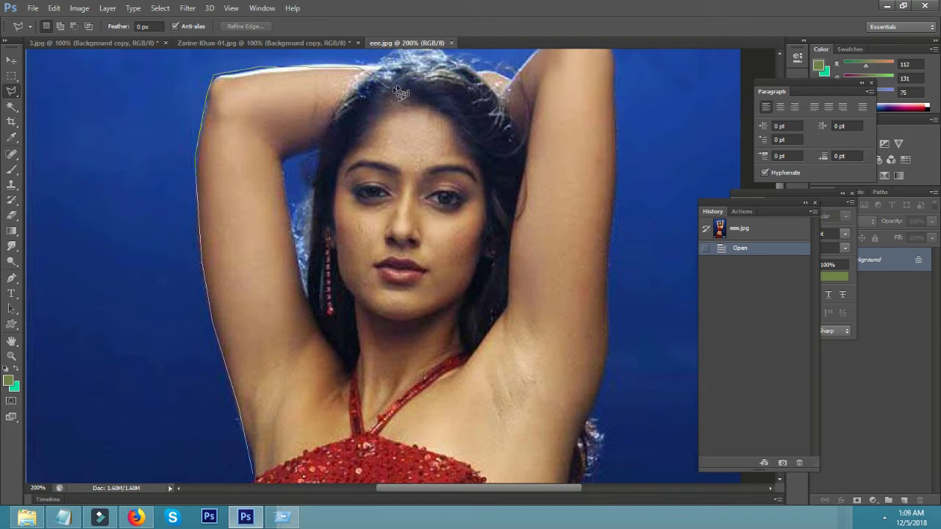
left_click(461, 62)
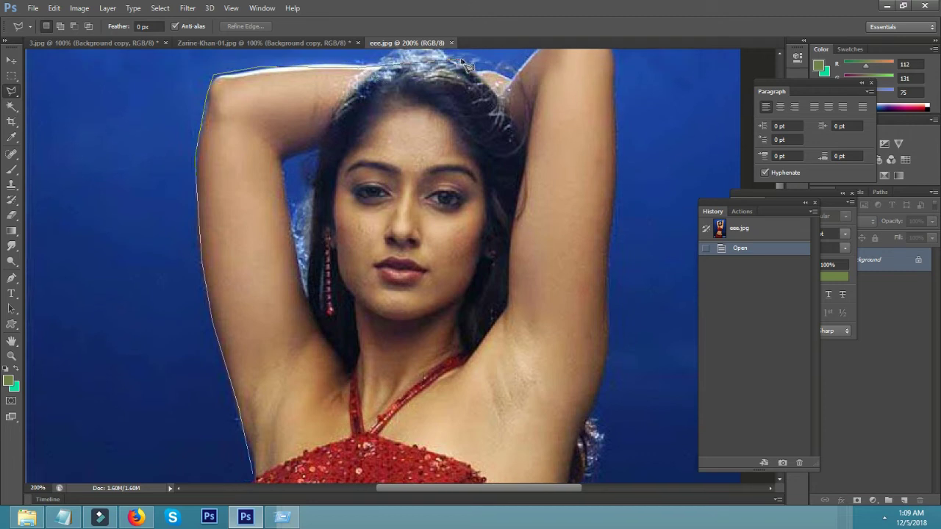
left_click(511, 78)
scroll(544, 66, "up", 5)
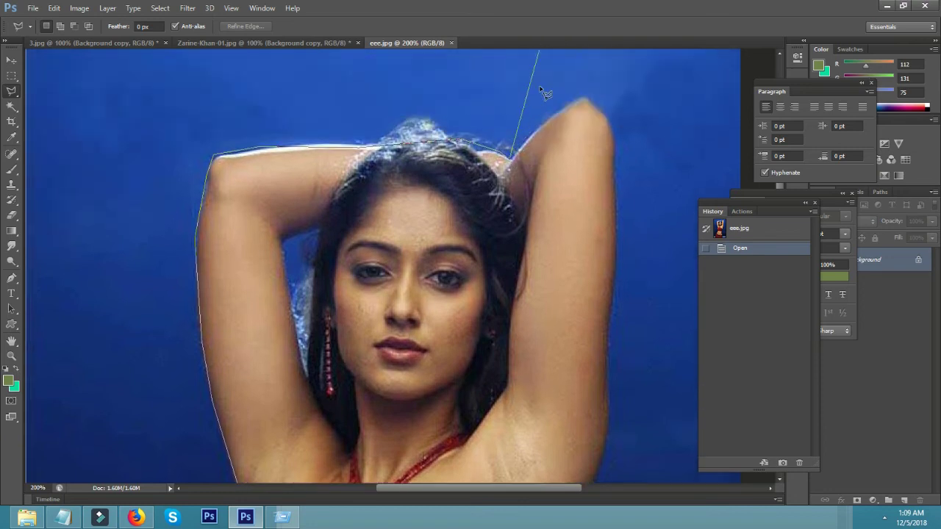
left_click(581, 100)
left_click(608, 115)
left_click(616, 296)
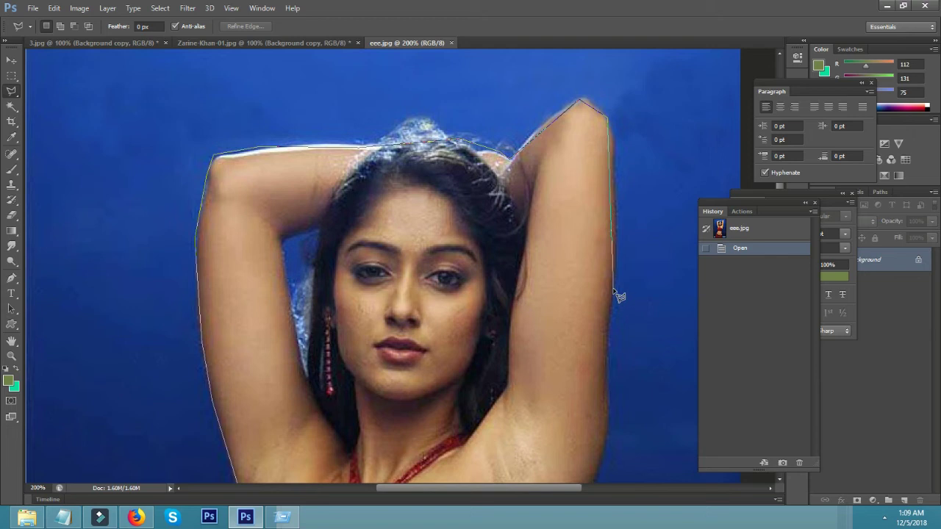
left_click(598, 426)
Step: Cut the outline straight across the red dress and close it into a selection
left_click_drag(577, 414, 573, 201)
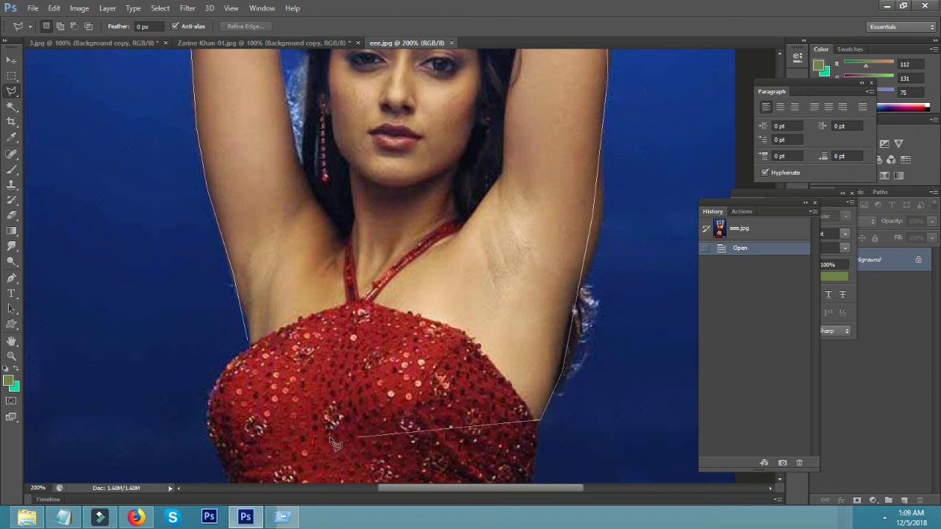
left_click(265, 429)
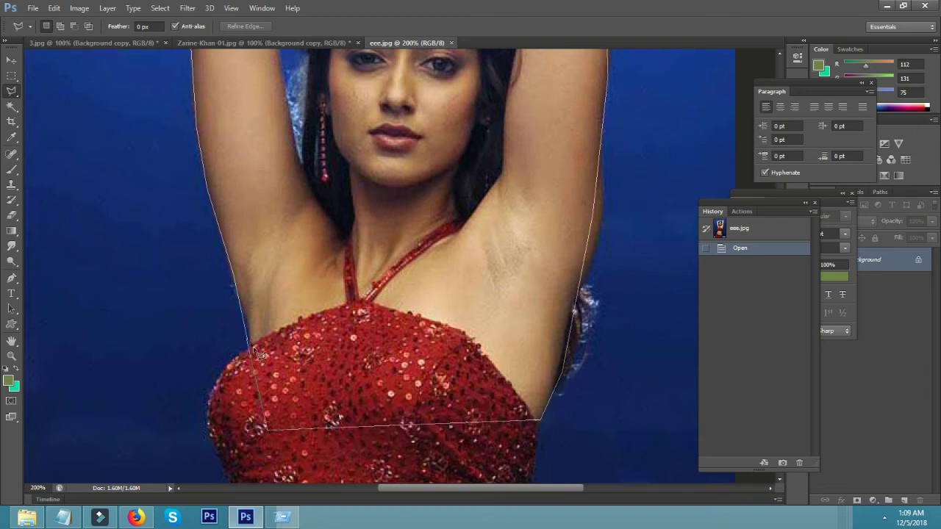
left_click(248, 343)
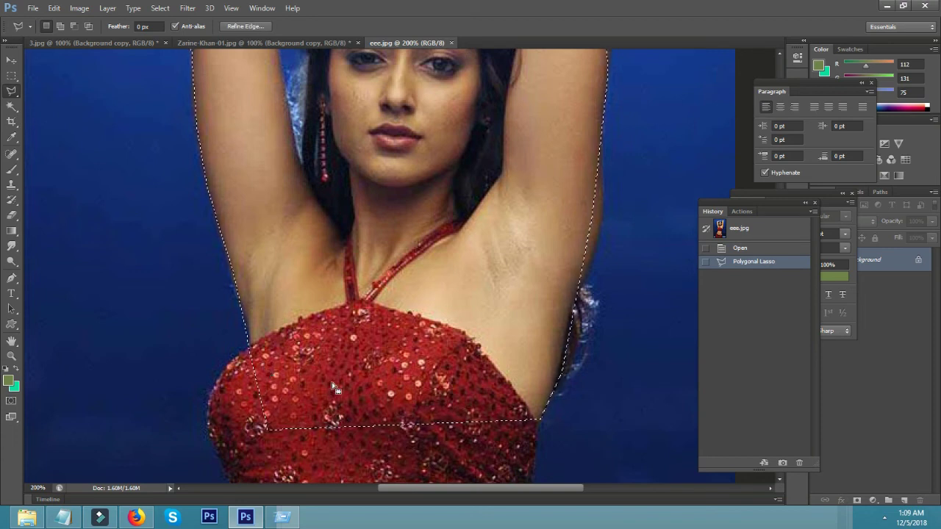
Step: Refine the selection edge with a 0.5 px feather, output to a new layer
left_click(158, 9)
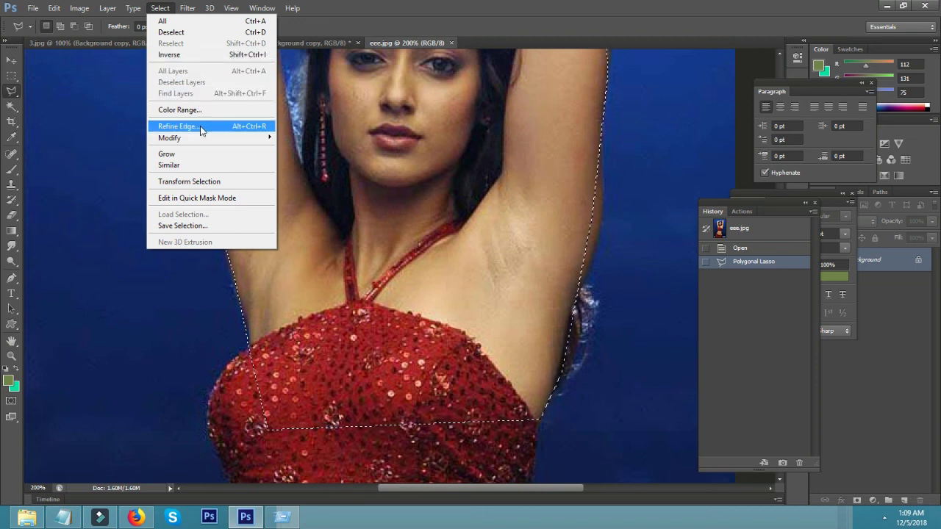
left_click(201, 130)
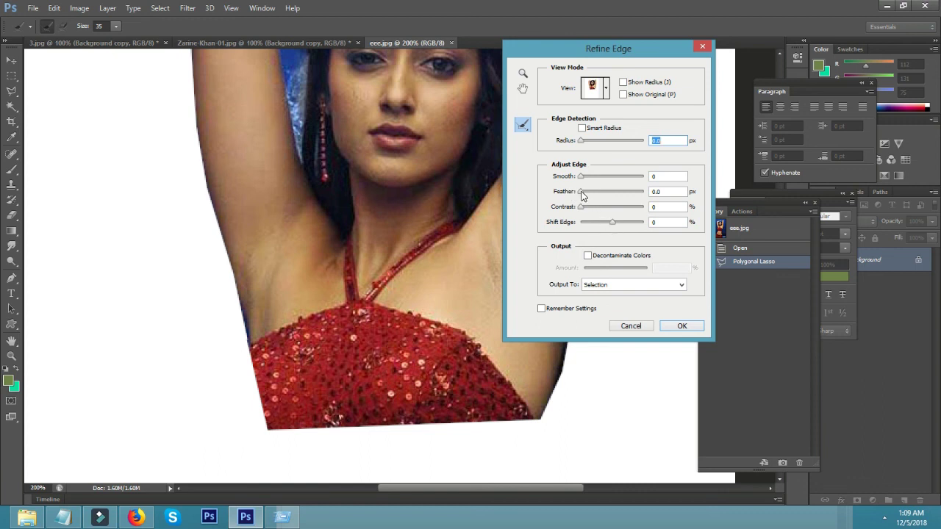
left_click(626, 286)
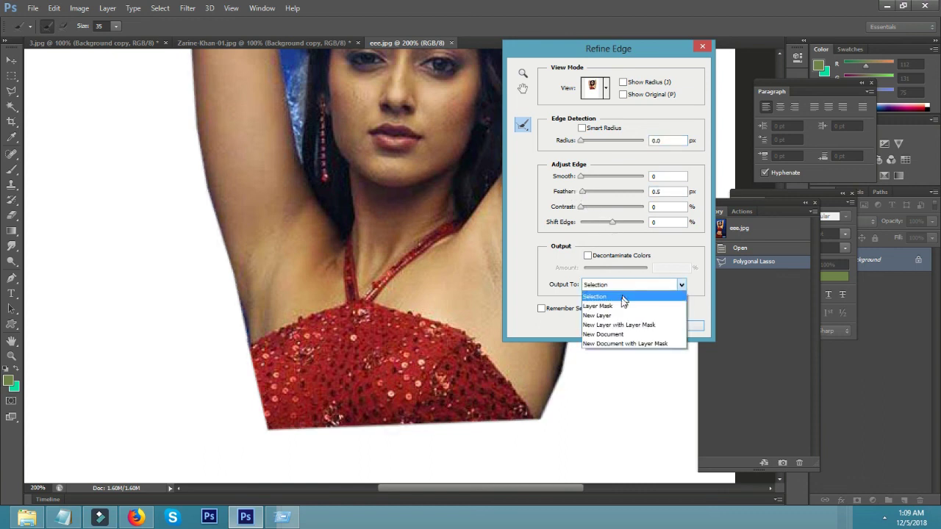
left_click(608, 321)
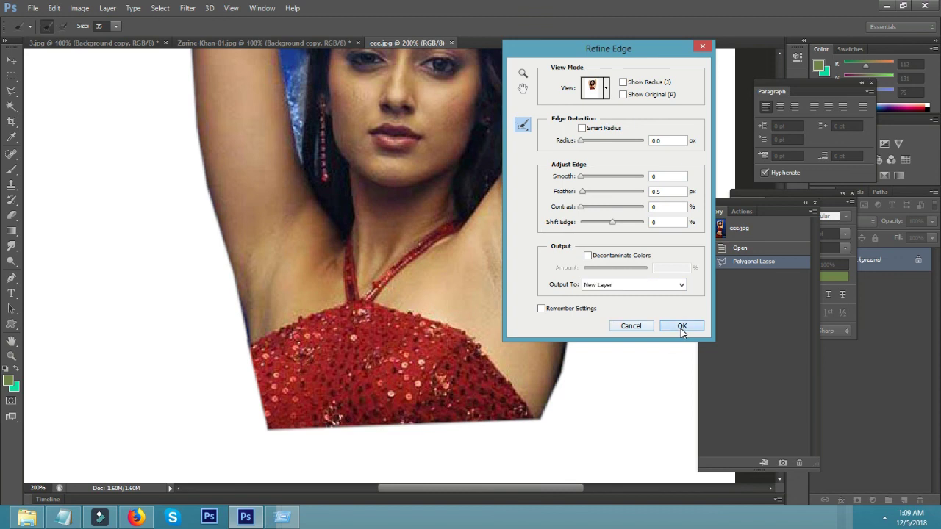
left_click(678, 327)
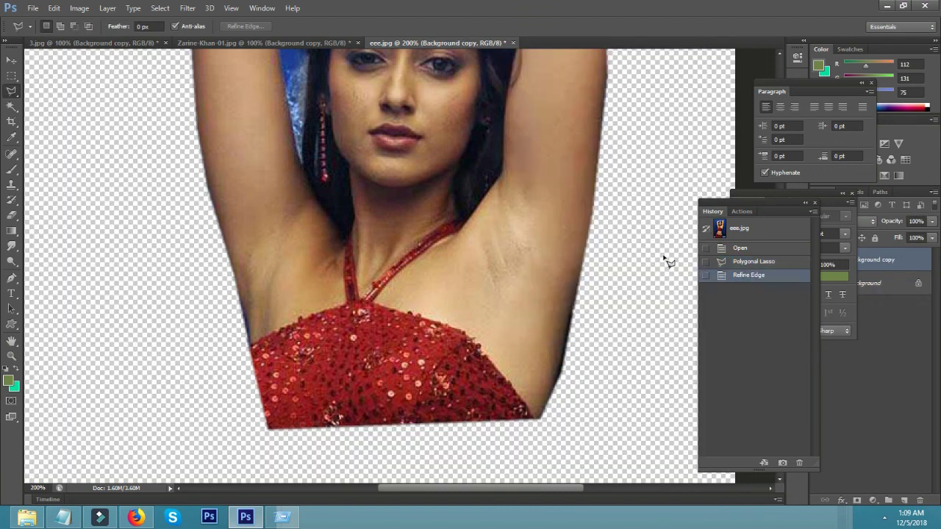
Step: Zoom in to check the cut-out edges, then switch to the 3.jpg and Zarine-Khan-01.jpg tabs
scroll(663, 261, "up", 3)
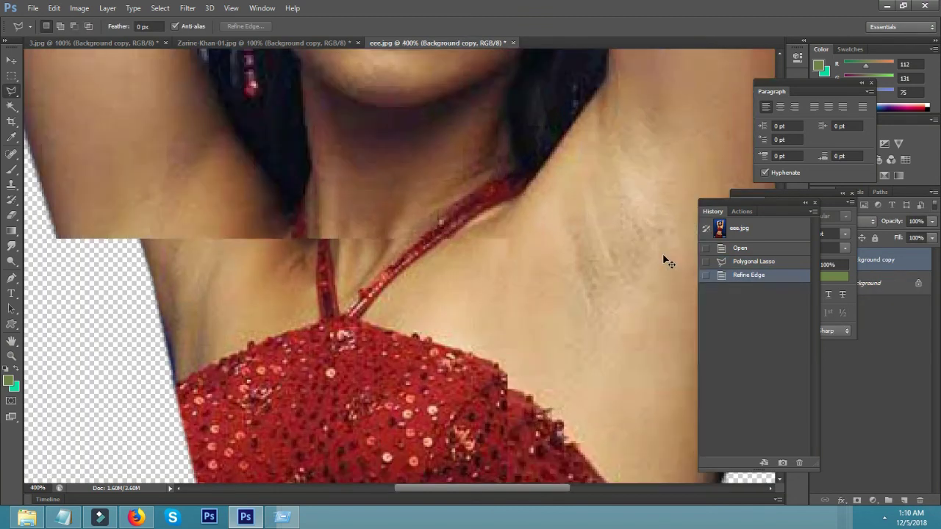
scroll(664, 261, "down", 3)
scroll(664, 261, "down", 2)
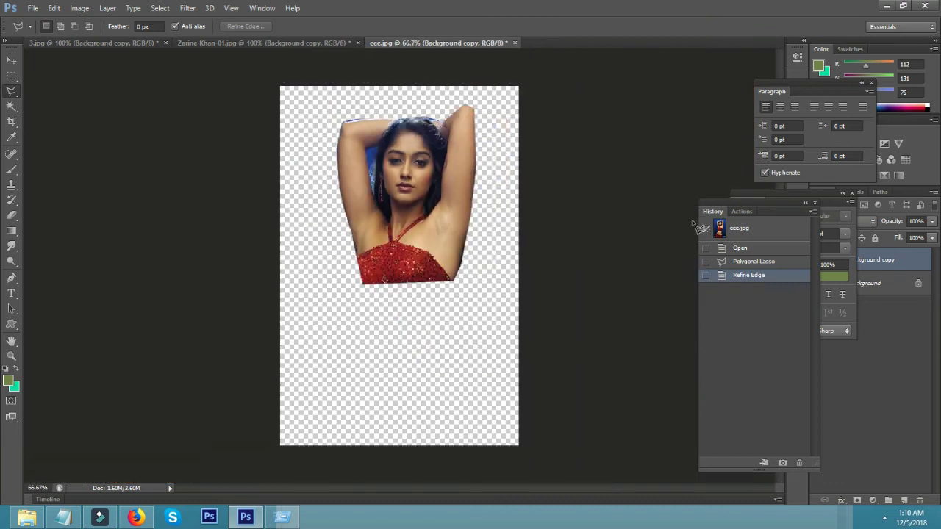
left_click(114, 43)
left_click(228, 44)
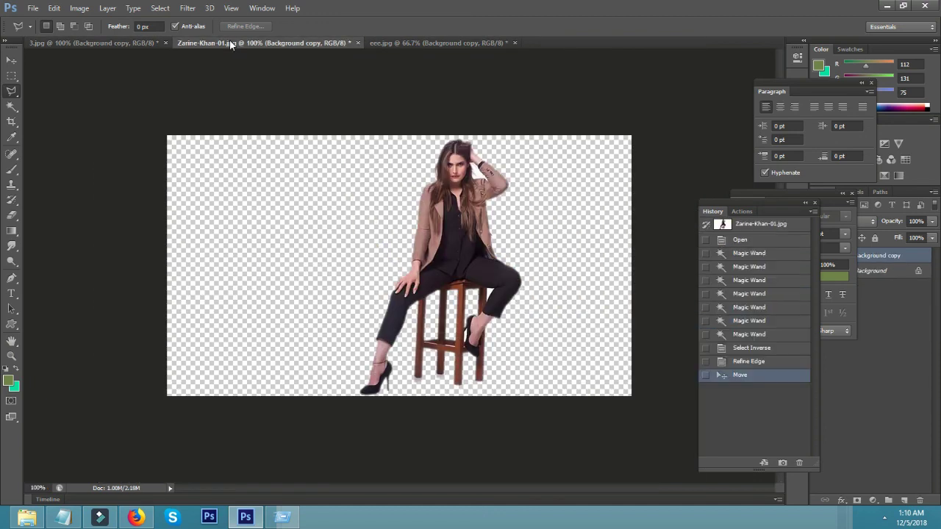